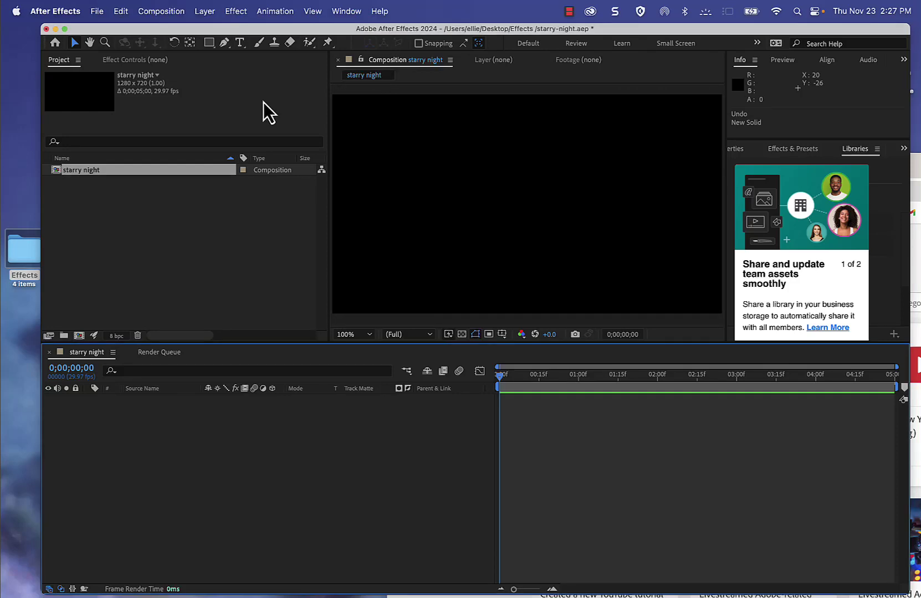
- Browse the layer-creation and Composition menus, looking for the command that creates a new solid
{"action": "left_click", "coordinate": [203, 16]}
{"action": "mouse_move", "coordinate": [208, 37]}
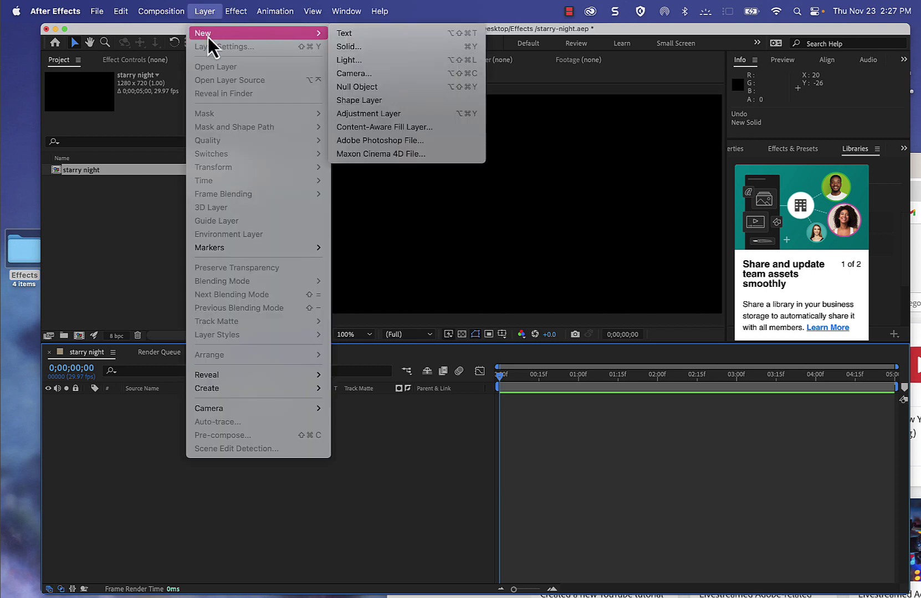
{"action": "left_click", "coordinate": [113, 114]}
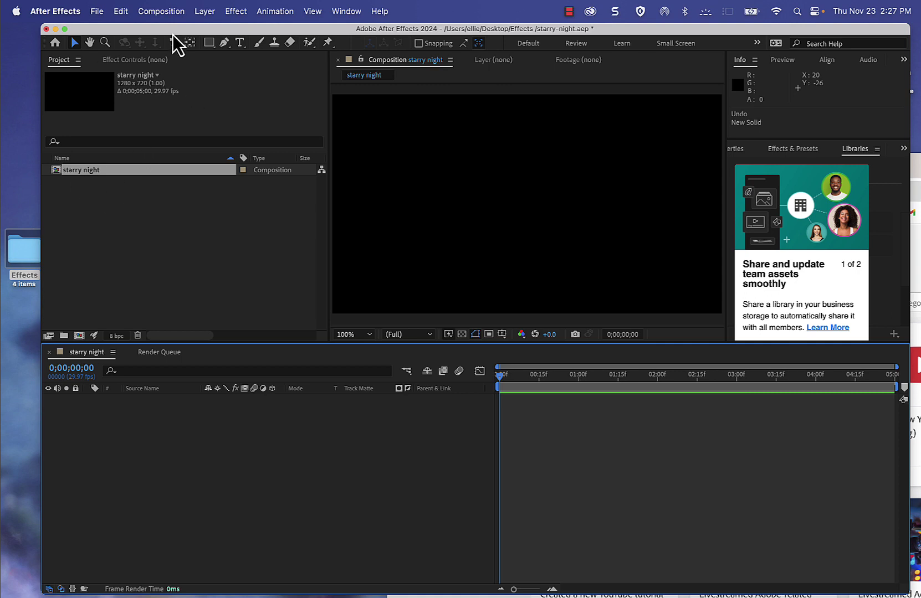
{"action": "left_click", "coordinate": [169, 14]}
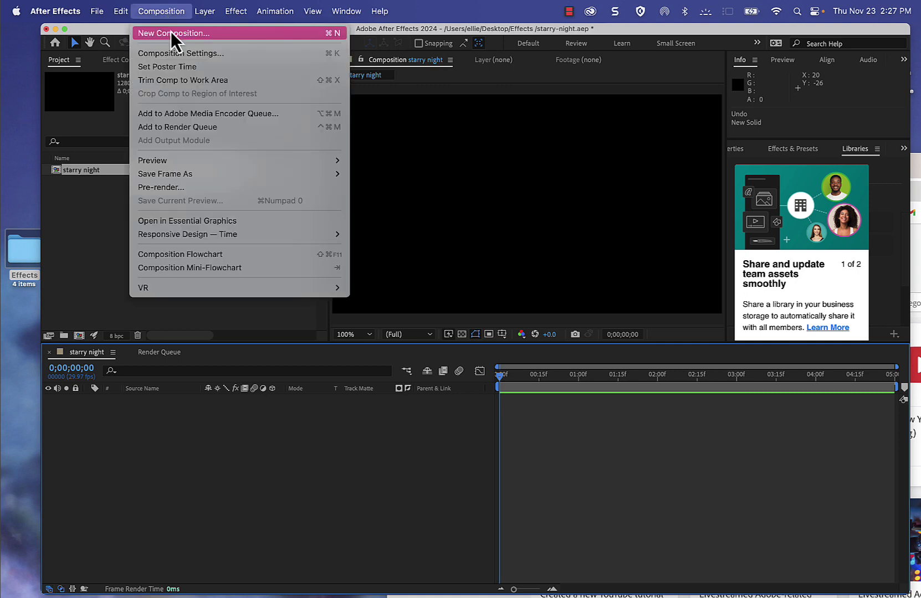
- Start a new solid and set its colour to gray with brightness 50
{"action": "mouse_move", "coordinate": [210, 13]}
{"action": "mouse_move", "coordinate": [215, 32]}
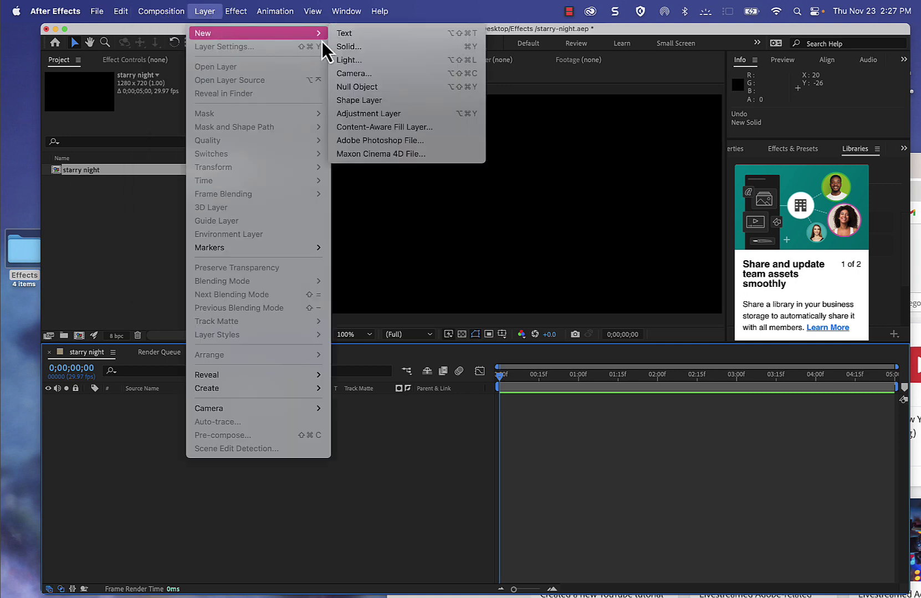
{"action": "left_click", "coordinate": [346, 46]}
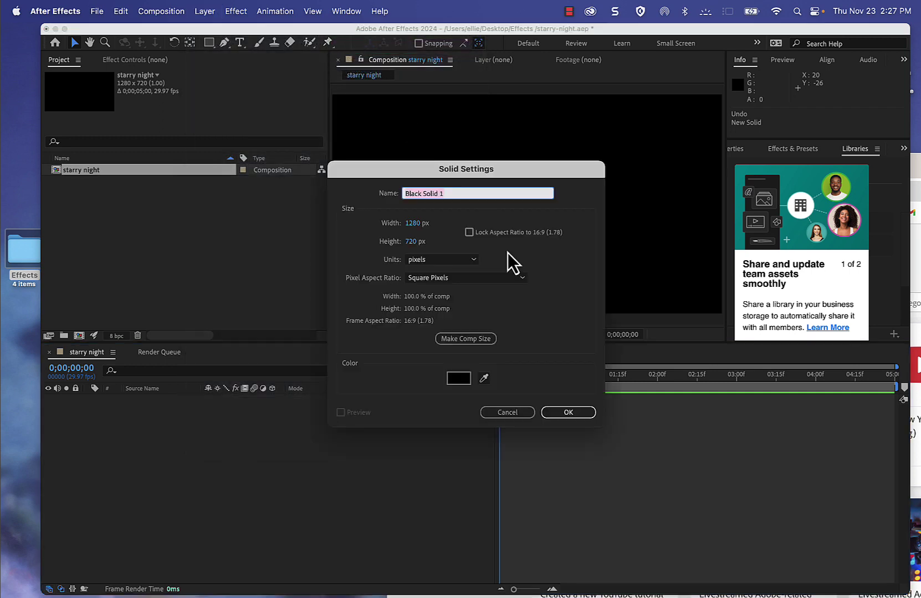
{"action": "left_click", "coordinate": [459, 379]}
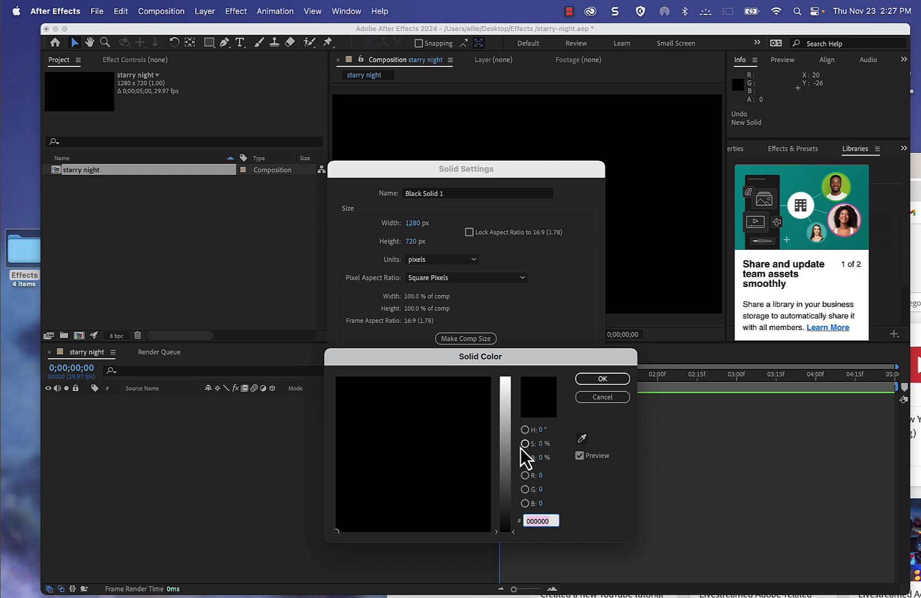
{"action": "left_click", "coordinate": [526, 463]}
{"action": "left_click", "coordinate": [540, 459]}
{"action": "type", "text": "50"}
{"action": "left_click", "coordinate": [602, 379]}
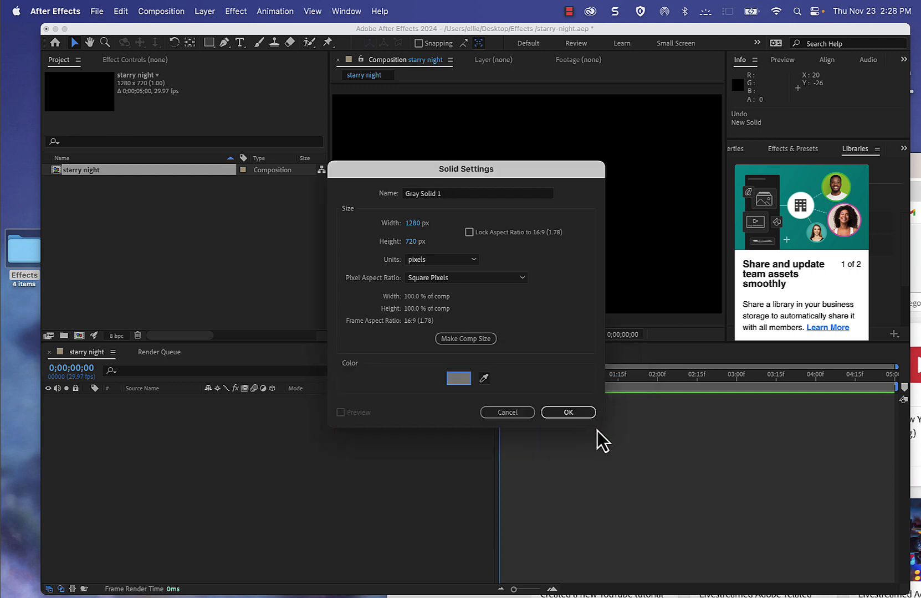
- Name the 1280×720 solid 'starrynight' and create it
{"action": "left_click", "coordinate": [448, 198]}
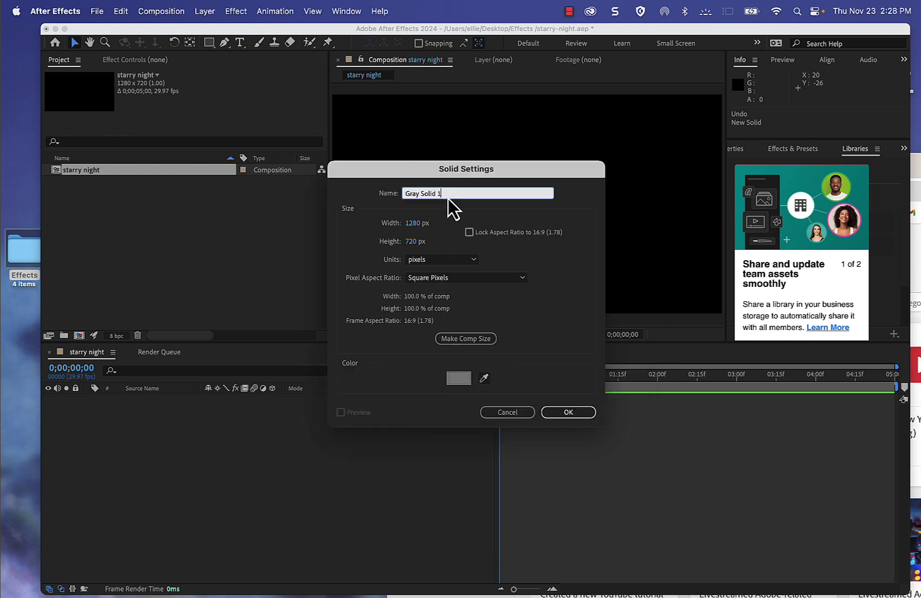
{"action": "type", "text": "starrynight"}
{"action": "left_click", "coordinate": [559, 416]}
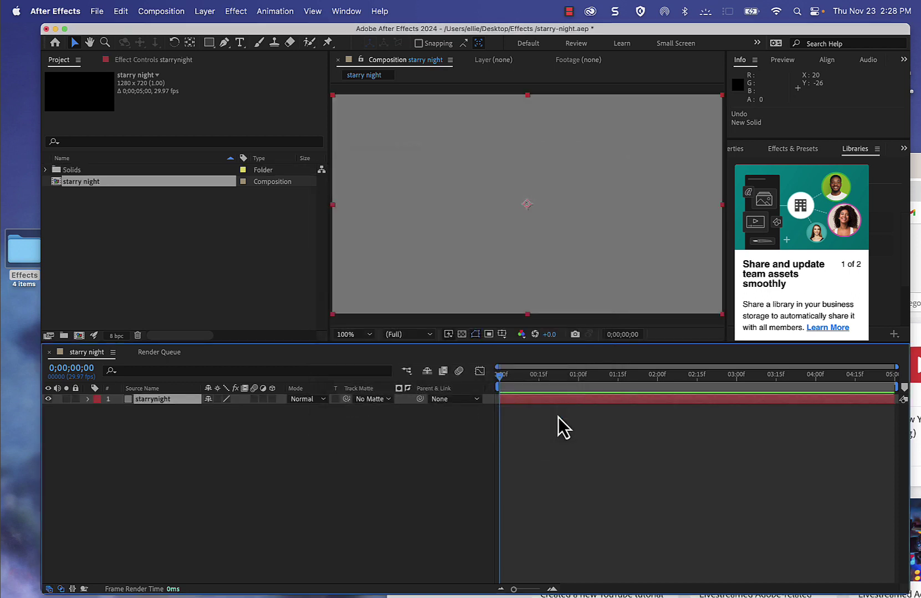
- Apply Noise & Grain > Fractal Noise to the starrynight solid
{"action": "left_click", "coordinate": [235, 11]}
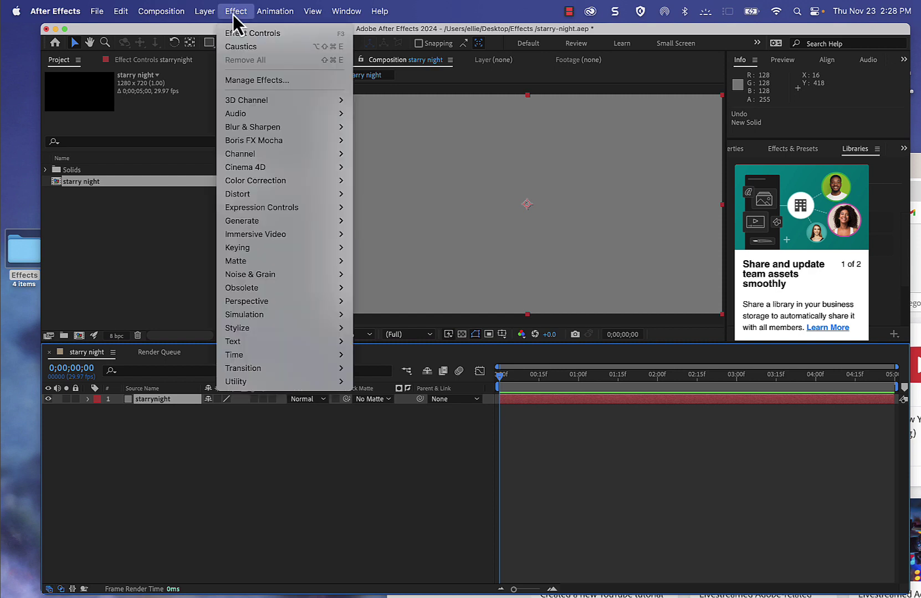
{"action": "mouse_move", "coordinate": [272, 300]}
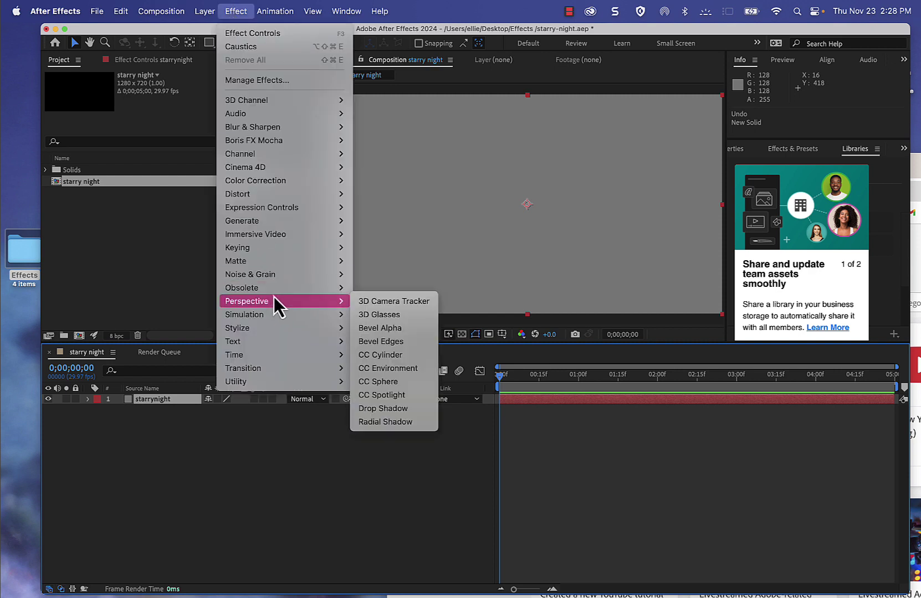
{"action": "mouse_move", "coordinate": [274, 275]}
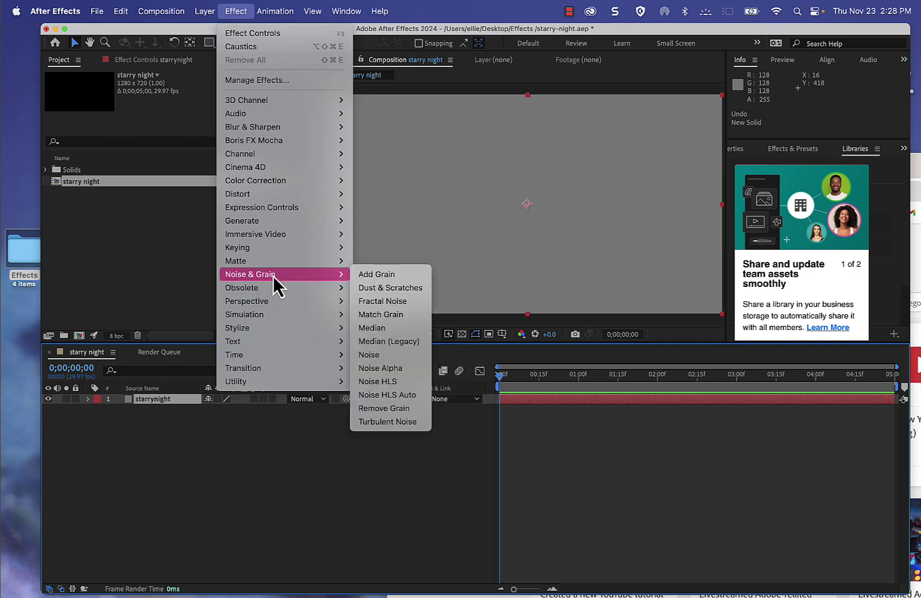
{"action": "left_click", "coordinate": [376, 304]}
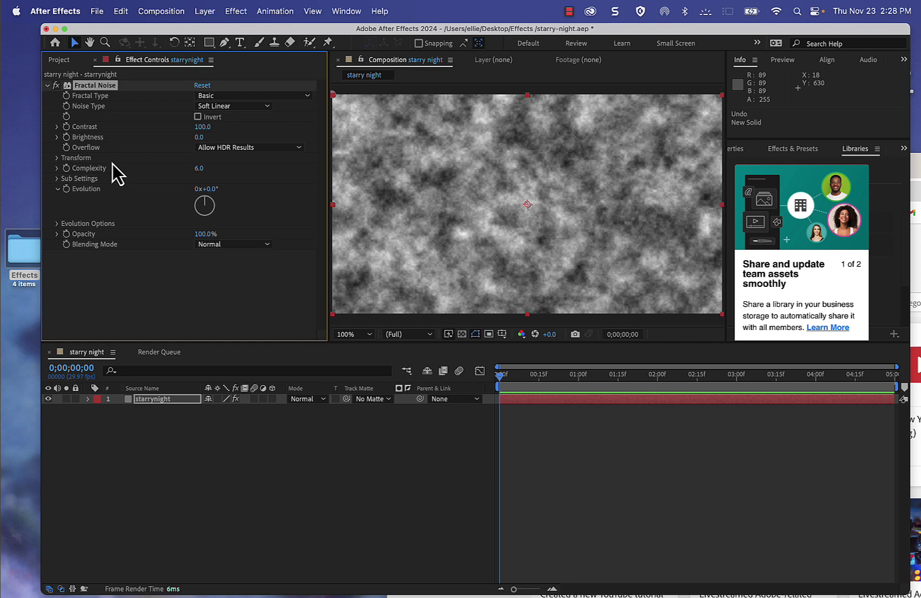
- Disable Uniform Scaling, raise the noise contrast and darken the brightness to mostly black
{"action": "left_click", "coordinate": [56, 158]}
{"action": "left_click", "coordinate": [197, 182]}
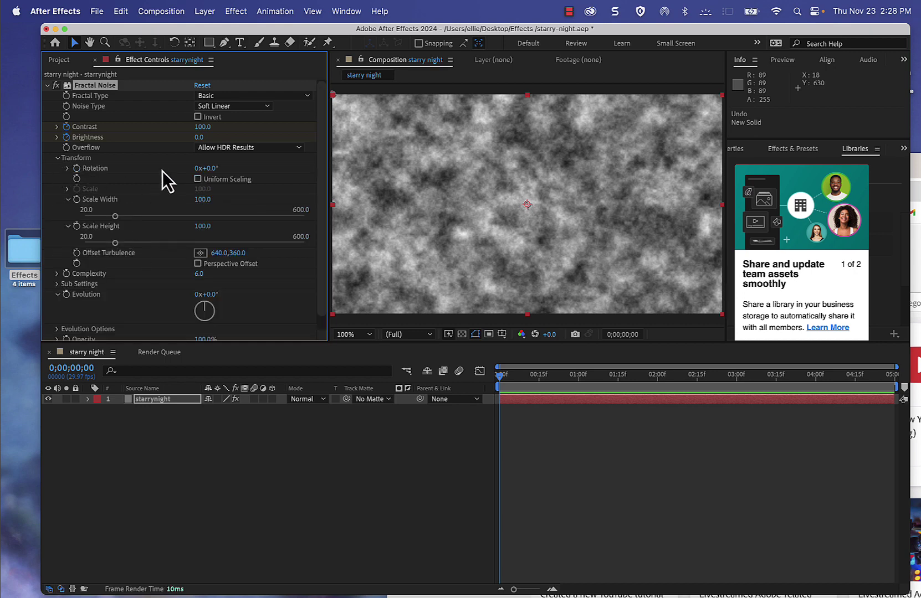
{"action": "left_click_drag", "start_coordinate": [197, 132], "coordinate": [338, 143]}
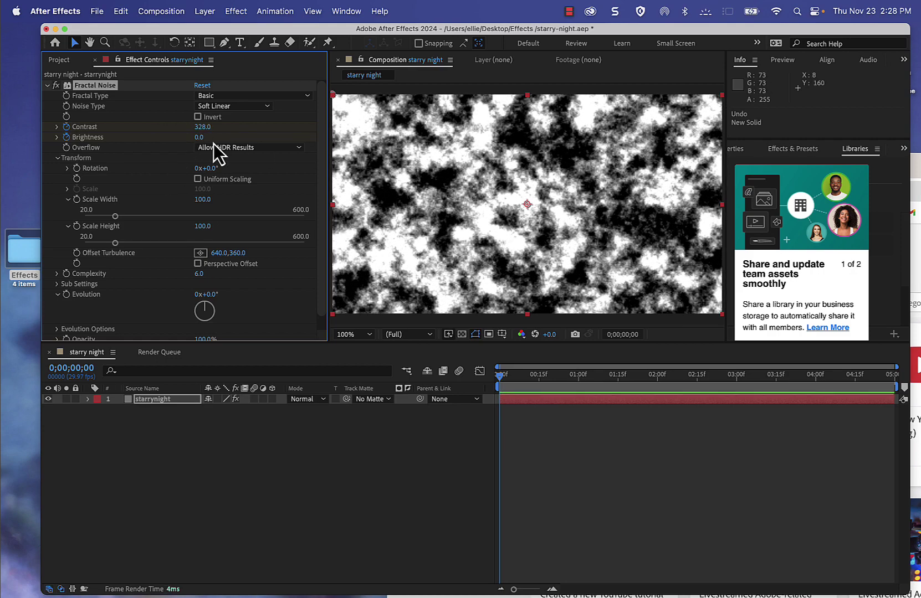
{"action": "left_click_drag", "start_coordinate": [198, 139], "coordinate": [144, 152]}
- Shrink the noise Scale Width and Scale Height down to 1.0 each
{"action": "left_click_drag", "start_coordinate": [114, 216], "coordinate": [56, 212]}
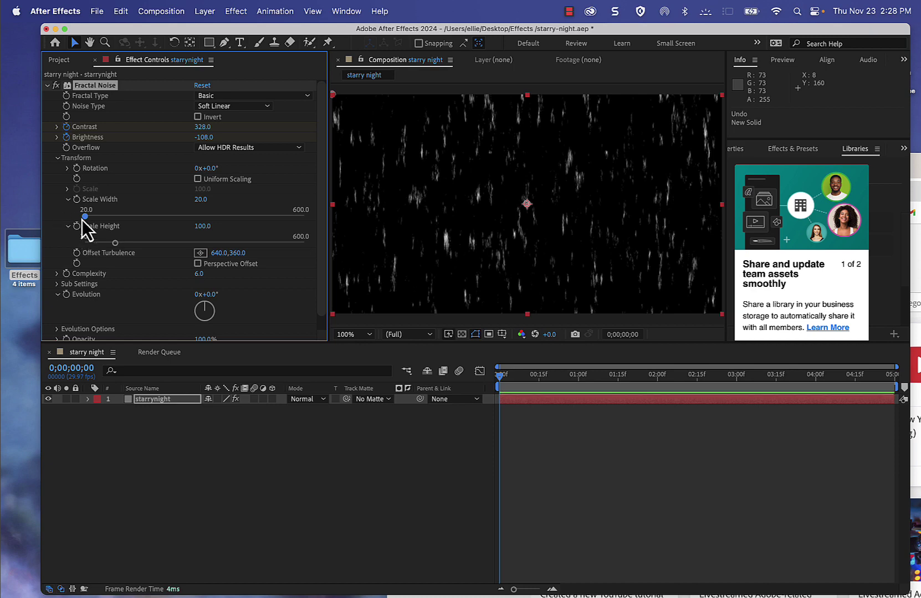
{"action": "left_click_drag", "start_coordinate": [114, 244], "coordinate": [80, 243]}
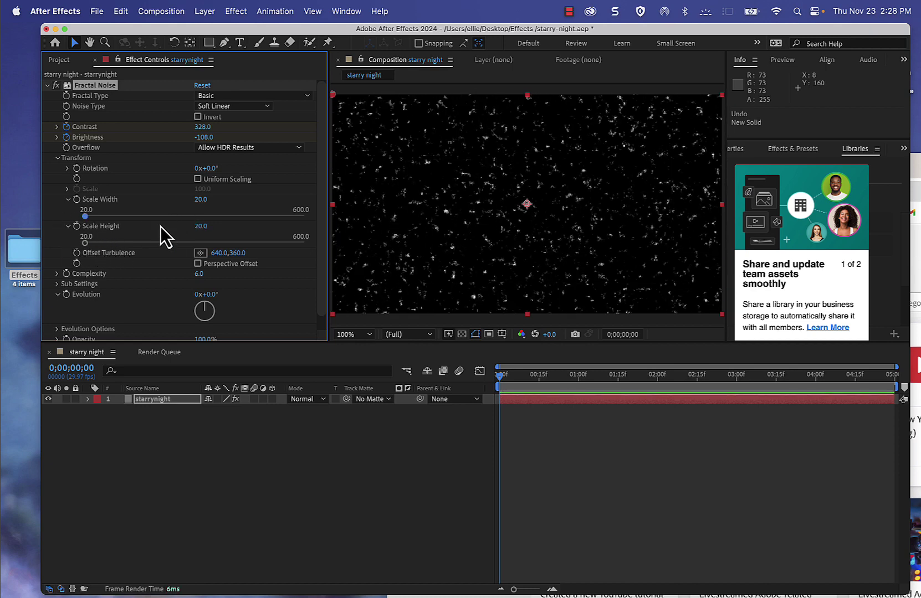
{"action": "left_click", "coordinate": [201, 200]}
{"action": "type", "text": "2"}
{"action": "key", "text": "Return"}
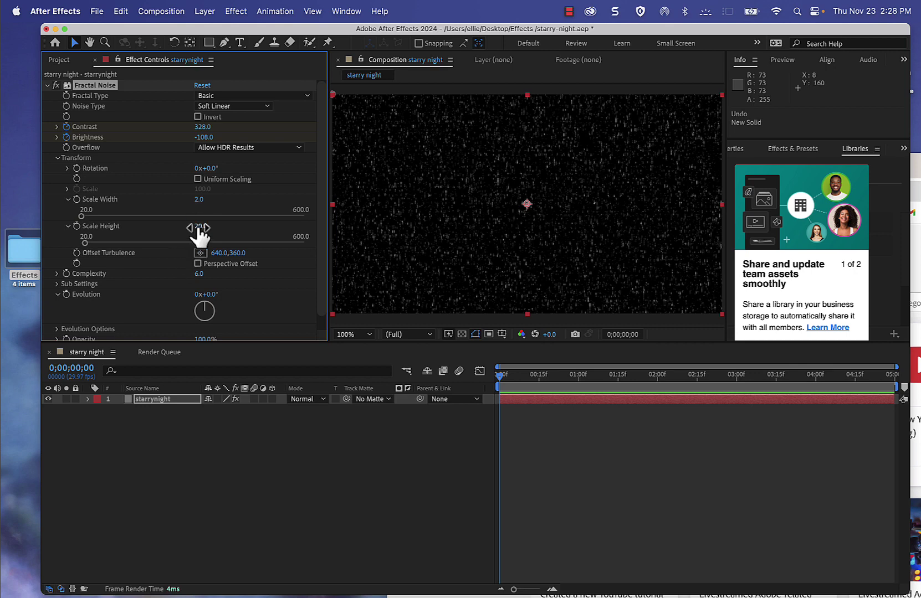
{"action": "left_click", "coordinate": [199, 227]}
{"action": "type", "text": "2"}
{"action": "key", "text": "Return"}
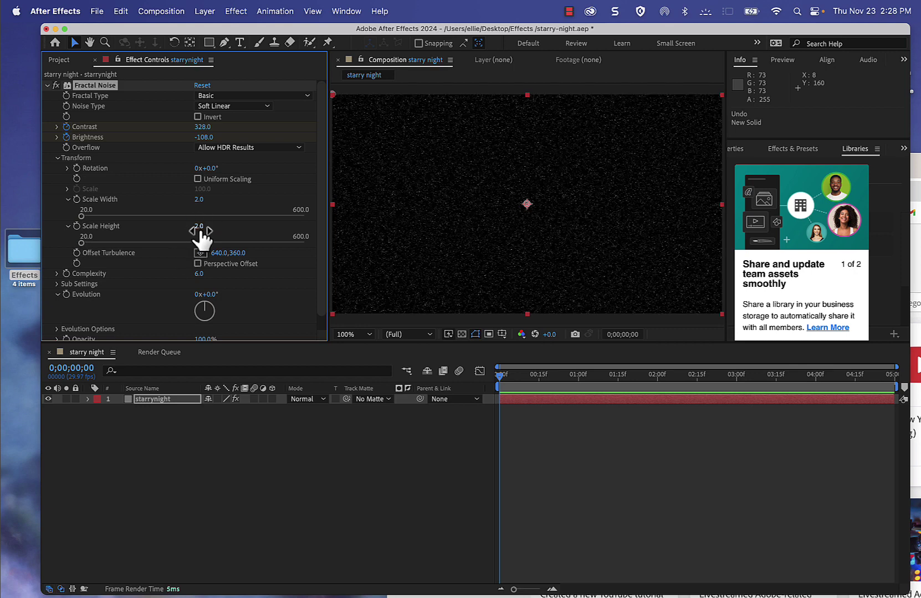
{"action": "left_click", "coordinate": [199, 202]}
{"action": "type", "text": "1"}
{"action": "key", "text": "Return"}
{"action": "left_click", "coordinate": [199, 226]}
{"action": "type", "text": "1"}
{"action": "key", "text": "Return"}
- Fine-tune the Contrast to 257 so the star specks stay faint
{"action": "mouse_move", "coordinate": [205, 126]}
{"action": "left_mouse_down"}
{"action": "mouse_move", "coordinate": [222, 128]}
{"action": "mouse_move", "coordinate": [177, 139]}
{"action": "mouse_move", "coordinate": [214, 142]}
{"action": "left_mouse_up"}
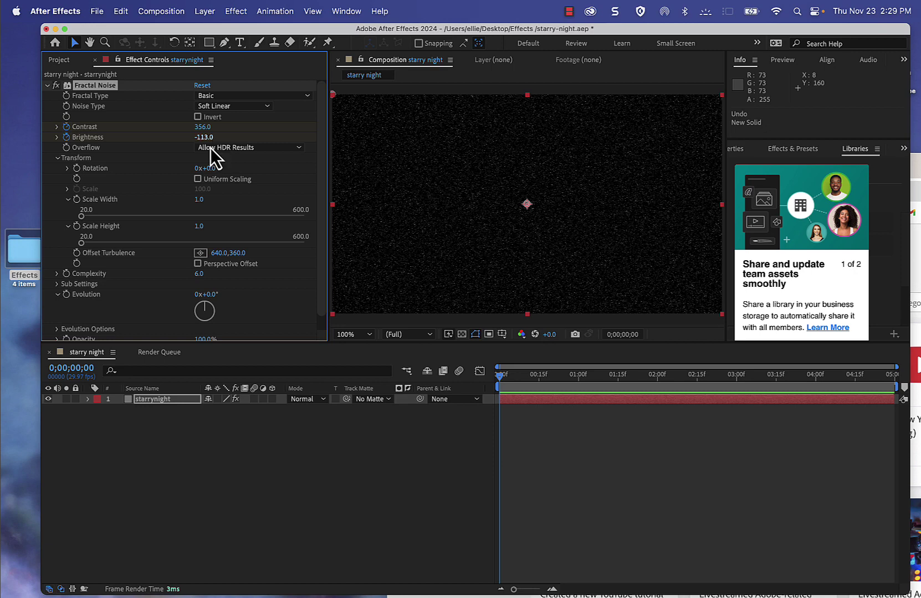
{"action": "scroll", "coordinate": [111, 306], "scroll_direction": "down", "scroll_amount": 1}
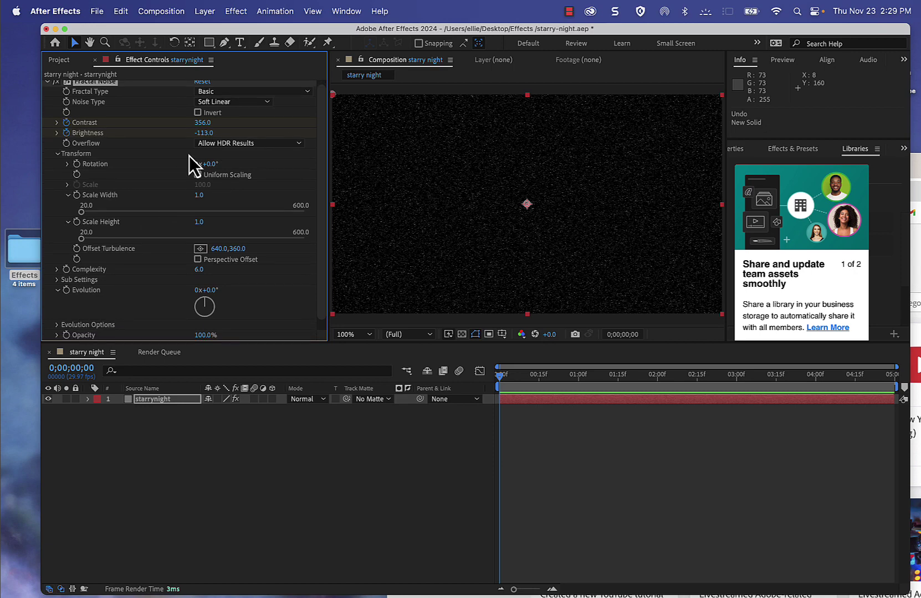
{"action": "left_click_drag", "start_coordinate": [205, 128], "coordinate": [148, 127]}
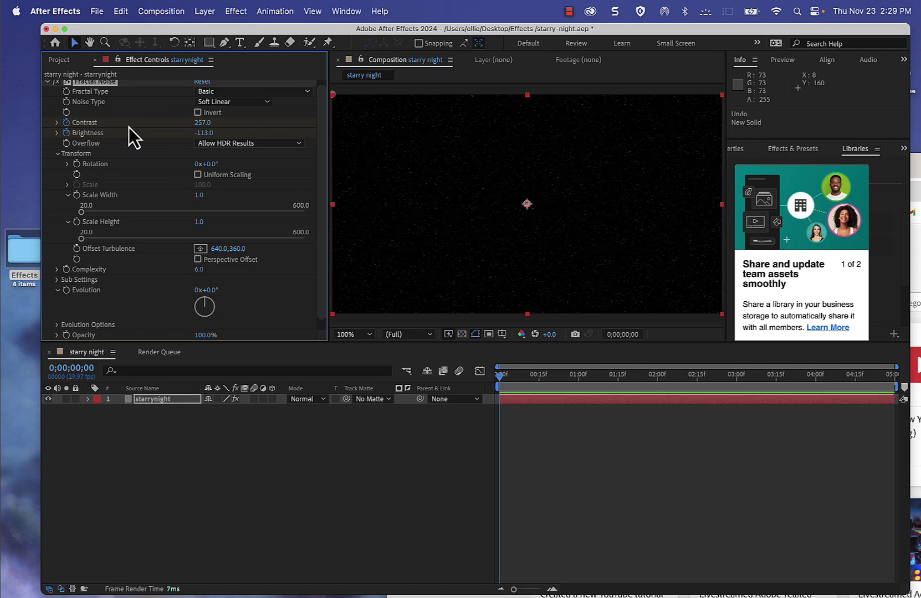
- Zoom in, preview, and set an Evolution keyframe of 0x+0.0° near the start
{"action": "key", "text": "period"}
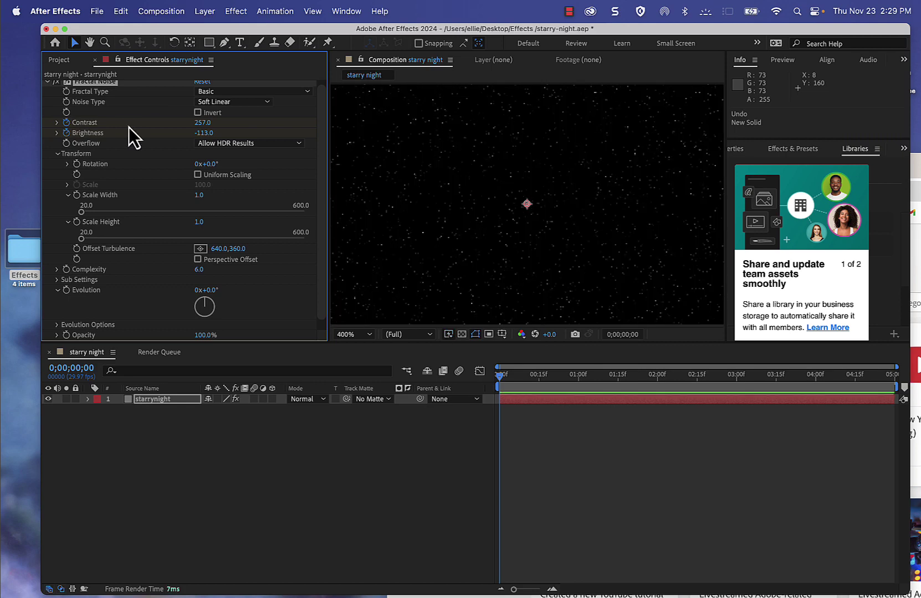
{"action": "key", "text": "period"}
{"action": "key", "text": "space"}
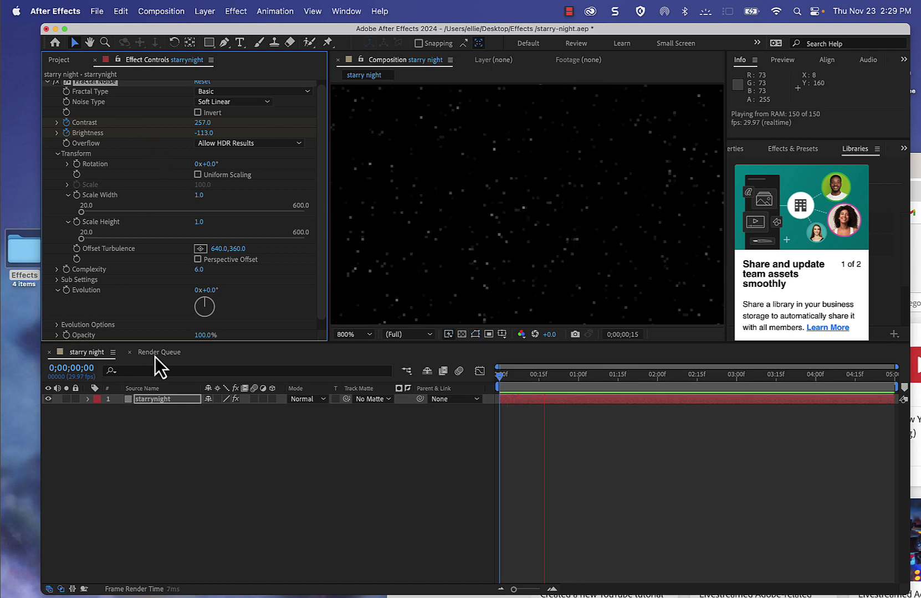
{"action": "left_click", "coordinate": [512, 377]}
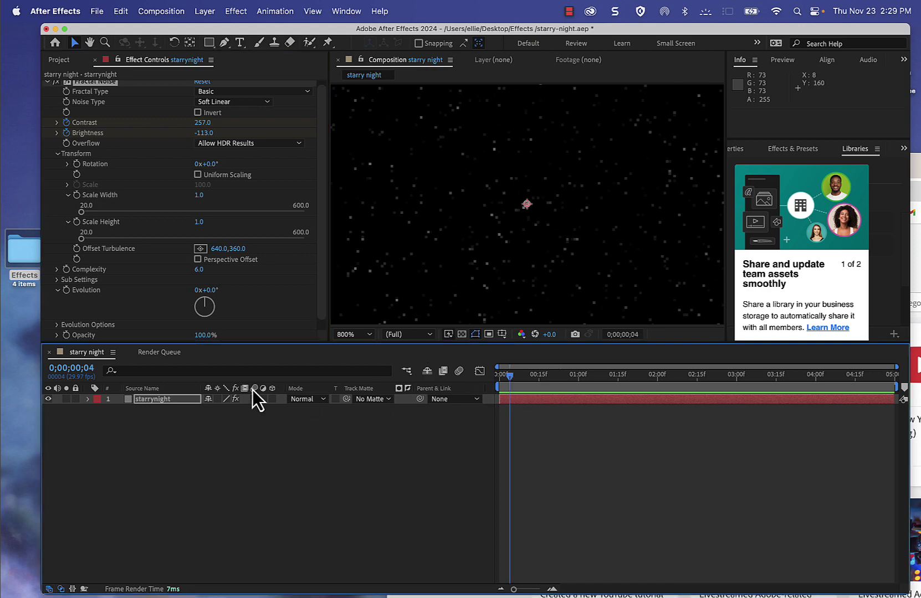
{"action": "left_click", "coordinate": [67, 292]}
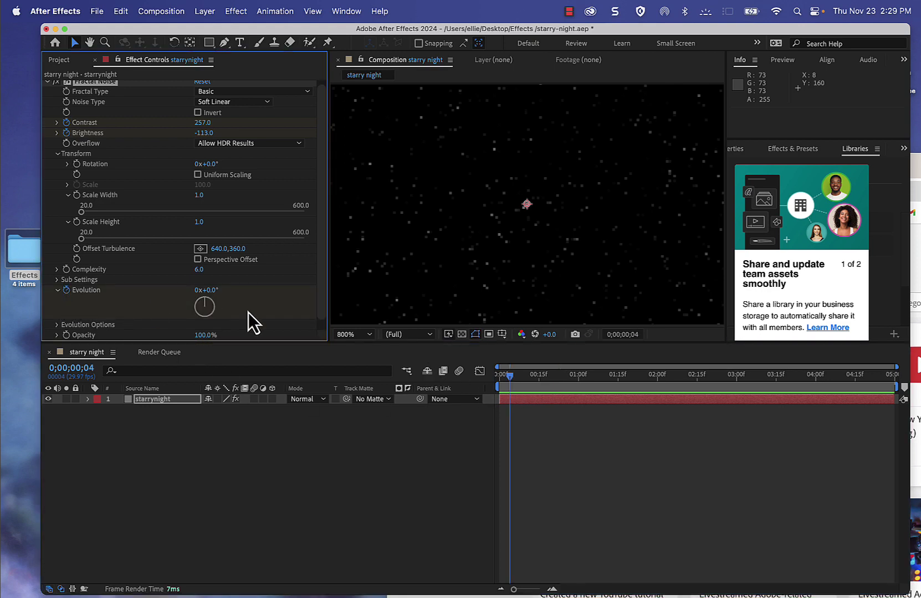
- Set Evolution to 1x+0.0° at the clip's last frame
{"action": "left_click_drag", "start_coordinate": [514, 378], "coordinate": [885, 399]}
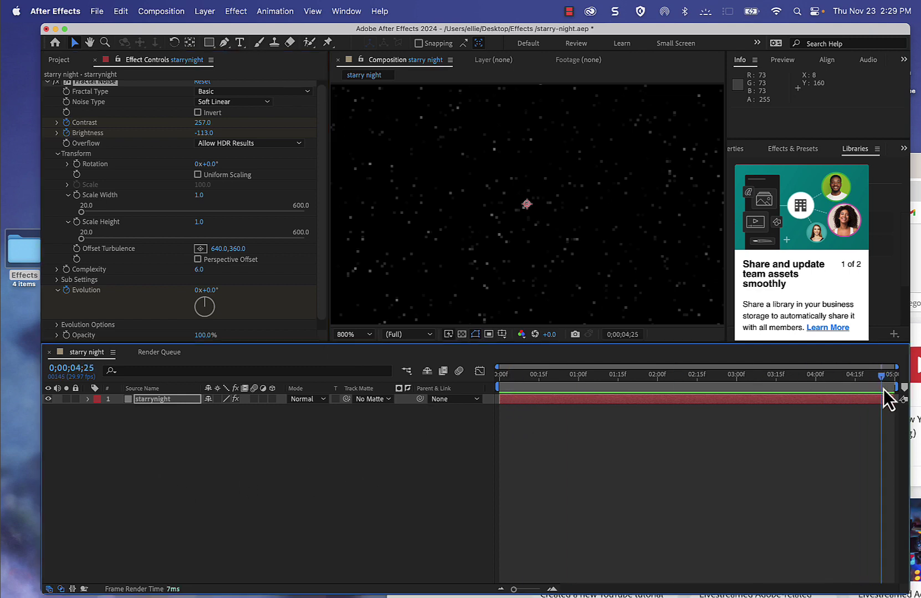
{"action": "left_click", "coordinate": [202, 295]}
{"action": "left_click", "coordinate": [200, 292]}
{"action": "type", "text": "1"}
{"action": "key", "text": "Return"}
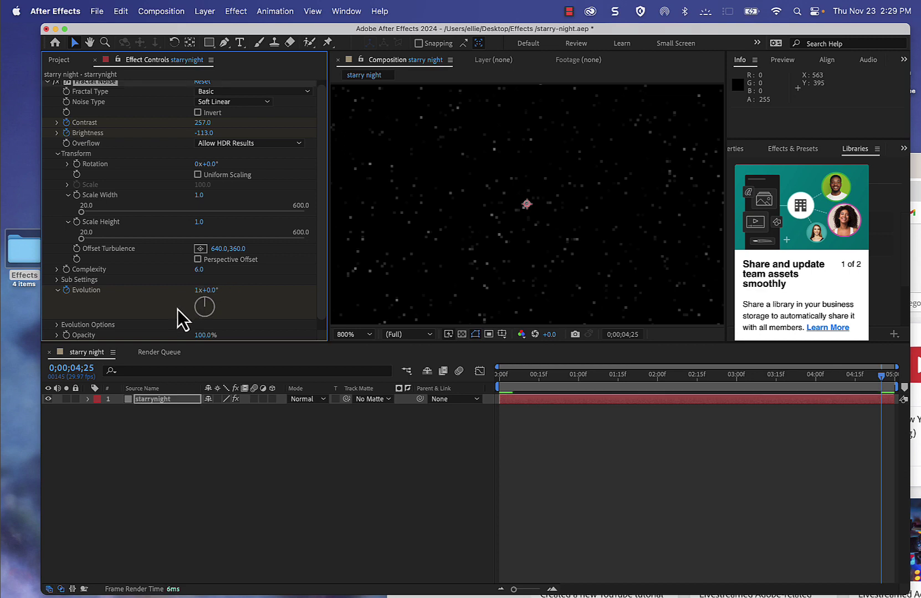
- Preview the twinkling stars twice and magnify the view to 800%
{"action": "left_click", "coordinate": [526, 370]}
{"action": "key", "text": "space"}
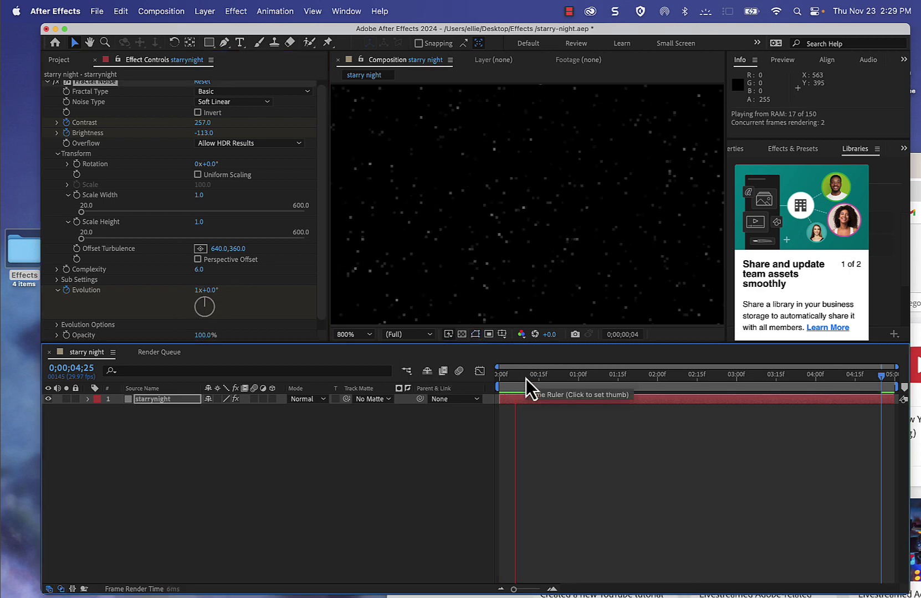
{"action": "key", "text": "space"}
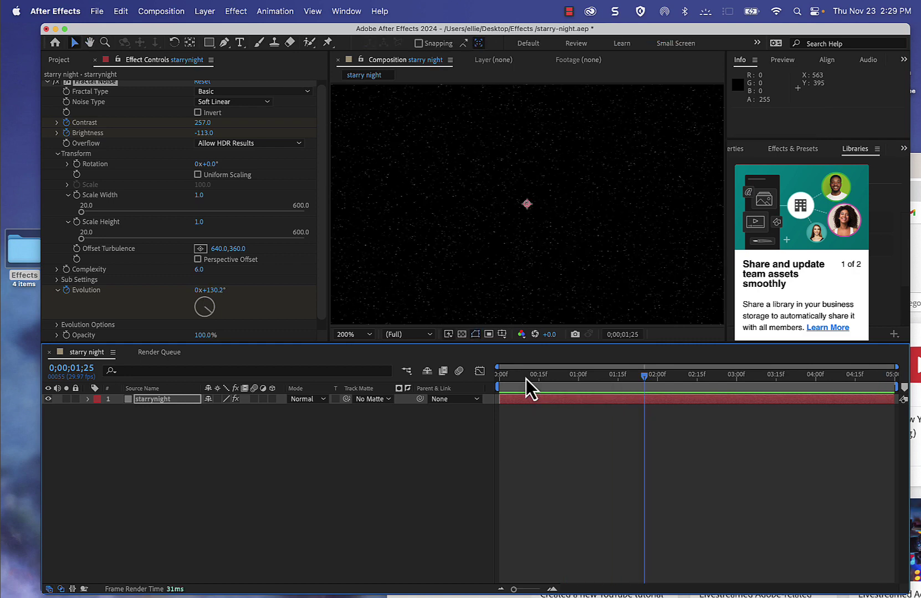
{"action": "key", "text": "space"}
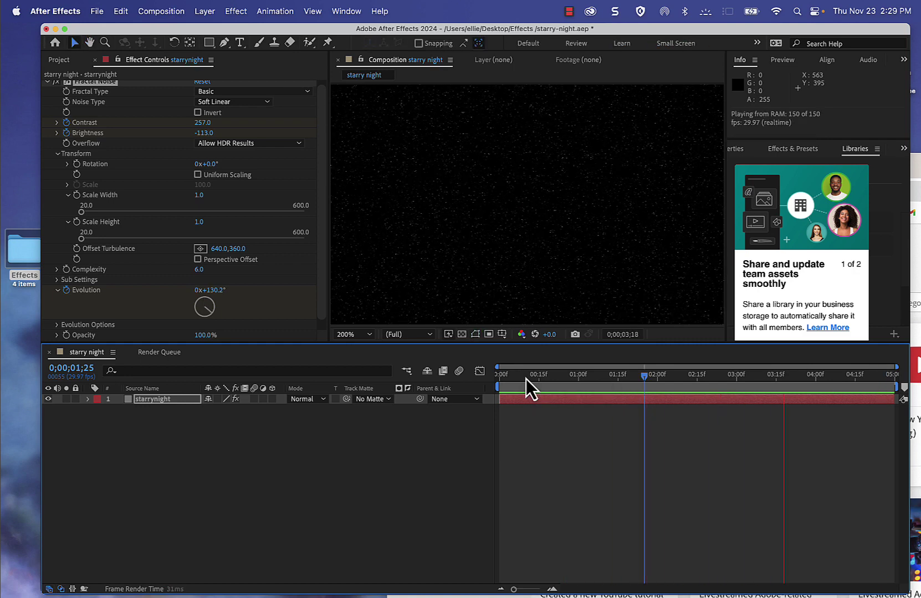
{"action": "key", "text": "space"}
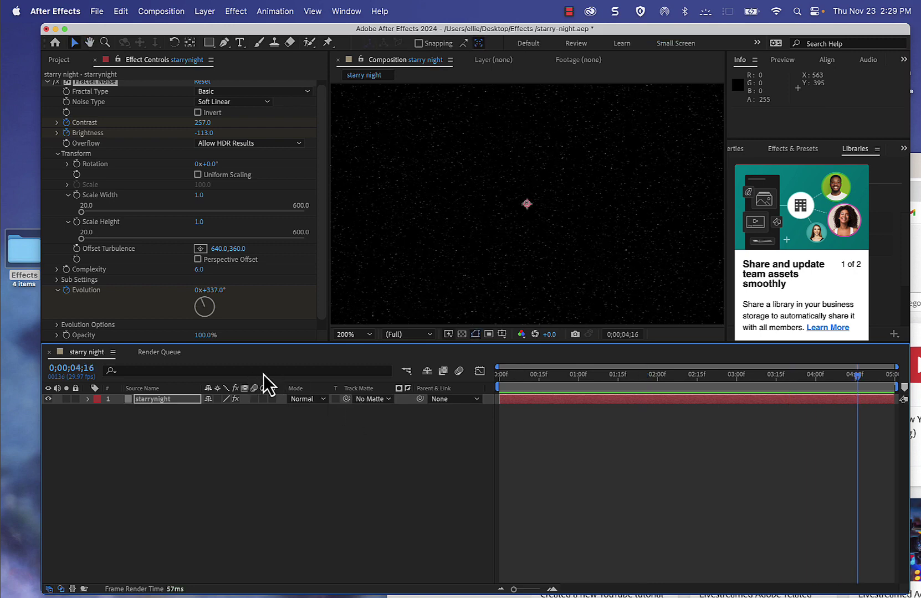
{"action": "key", "text": "period"}
{"action": "key", "text": "period"}
- Set the Fractal Noise Scale Width and Scale Height to 2.0
{"action": "left_click", "coordinate": [198, 203]}
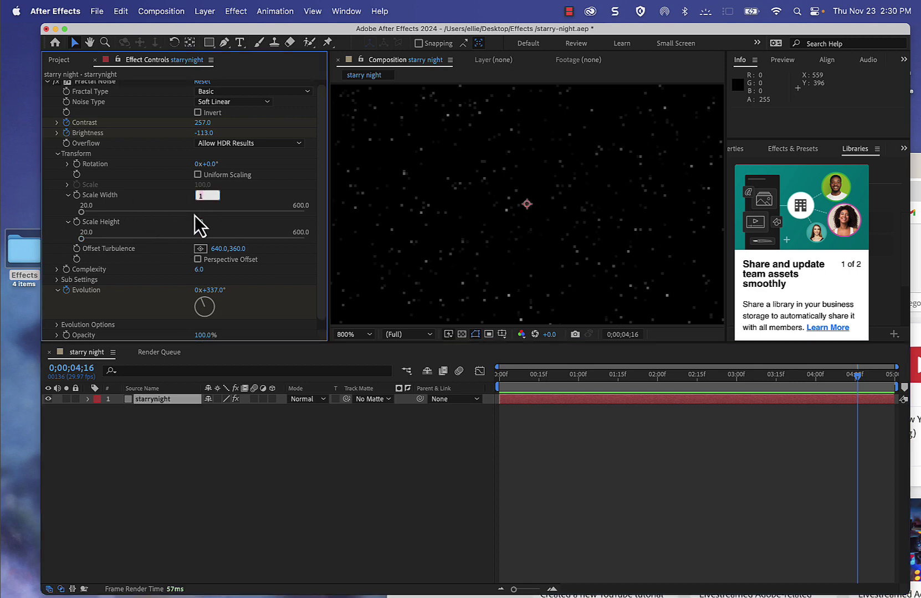
{"action": "key", "text": "Return"}
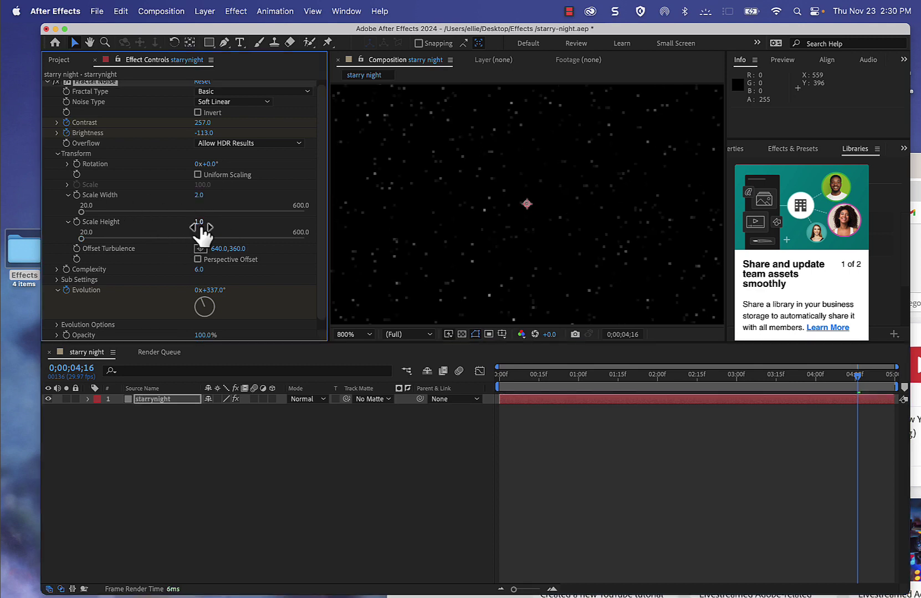
{"action": "left_click", "coordinate": [200, 223]}
{"action": "type", "text": "2"}
{"action": "key", "text": "Return"}
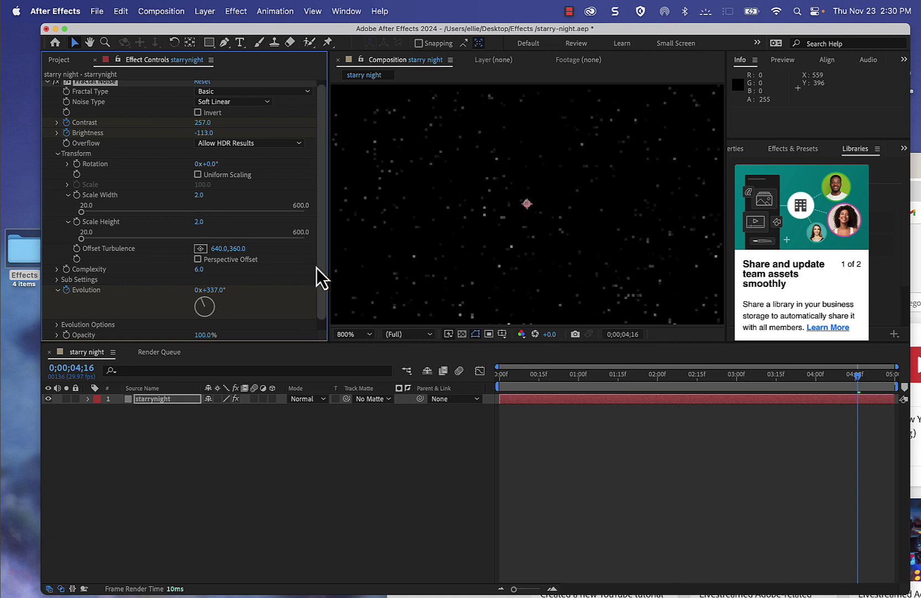
- Preview the larger stars from near the start at 200% magnification
{"action": "left_click_drag", "start_coordinate": [860, 374], "coordinate": [533, 394]}
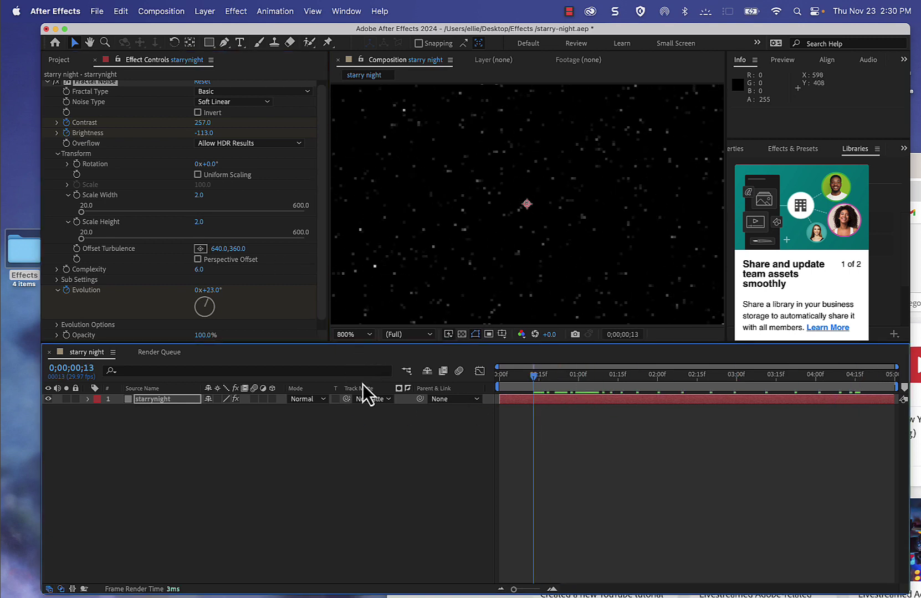
{"action": "key", "text": "slash"}
{"action": "key", "text": "period"}
{"action": "key", "text": "space"}
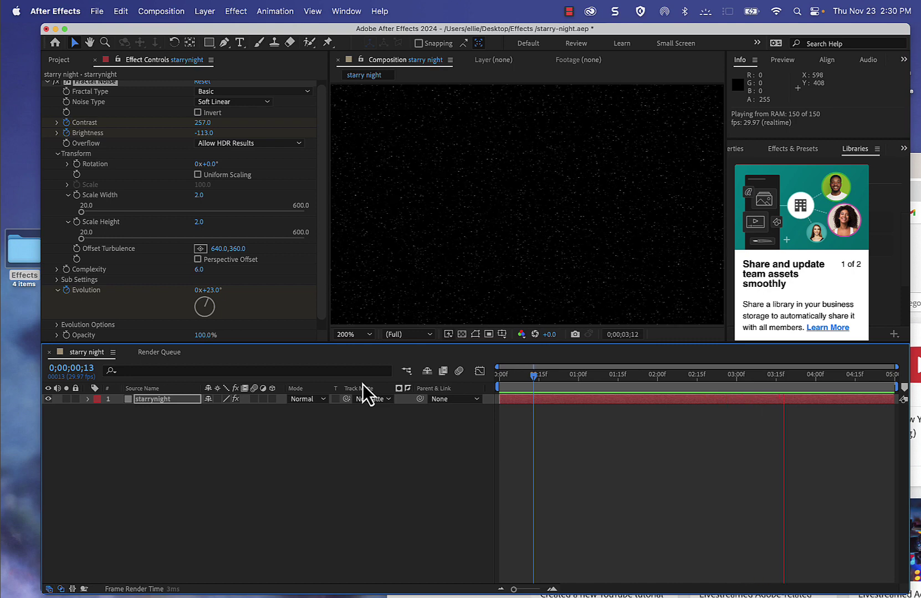
{"action": "key", "text": "space"}
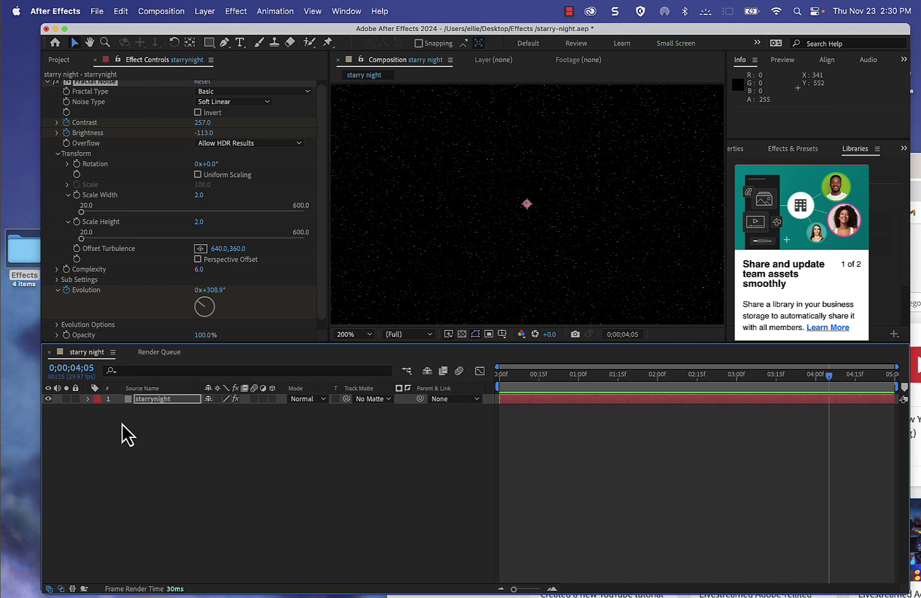
- Change the last Evolution keyframe to 3 revolutions for faster twinkling
{"action": "left_click", "coordinate": [88, 399]}
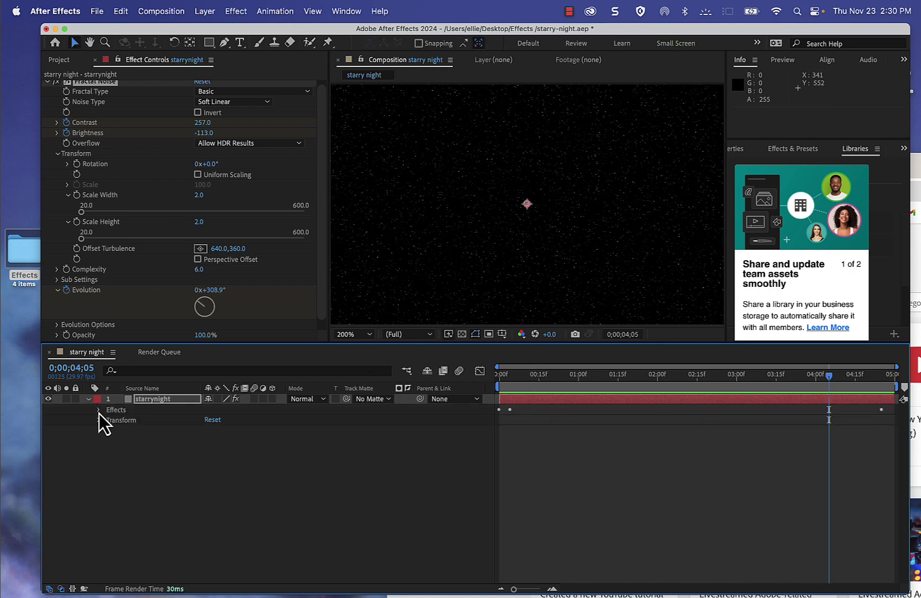
{"action": "left_click", "coordinate": [98, 411]}
{"action": "left_click", "coordinate": [109, 420]}
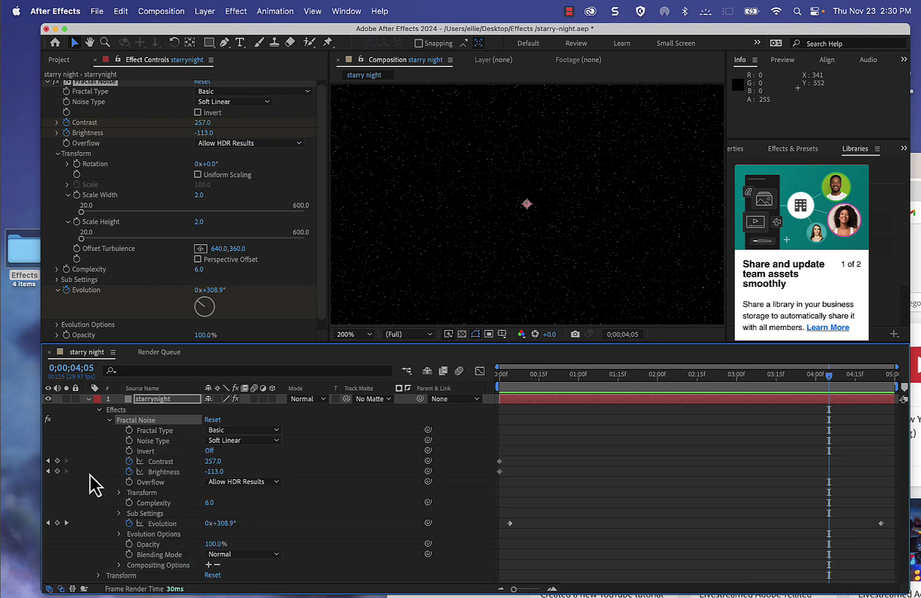
{"action": "left_click", "coordinate": [65, 524]}
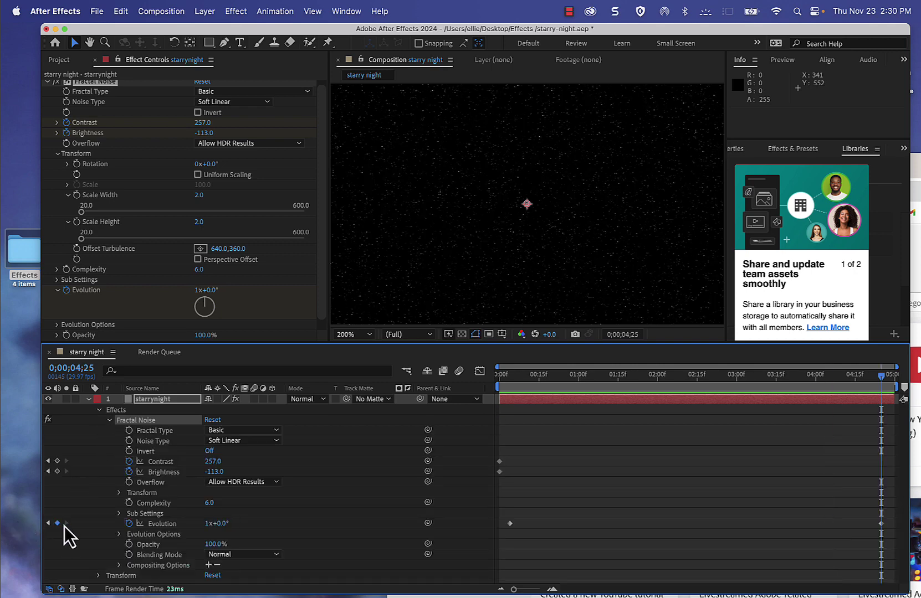
{"action": "left_click", "coordinate": [208, 526]}
{"action": "type", "text": "3"}
{"action": "key", "text": "Return"}
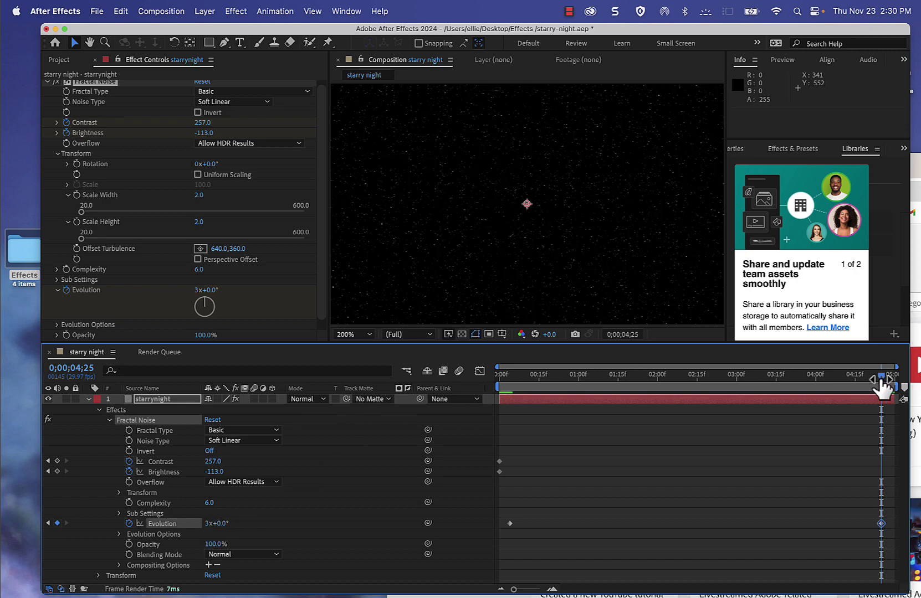
- Preview the faster twinkle from near the start
{"action": "left_click_drag", "start_coordinate": [883, 388], "coordinate": [564, 384]}
{"action": "key", "text": "space"}
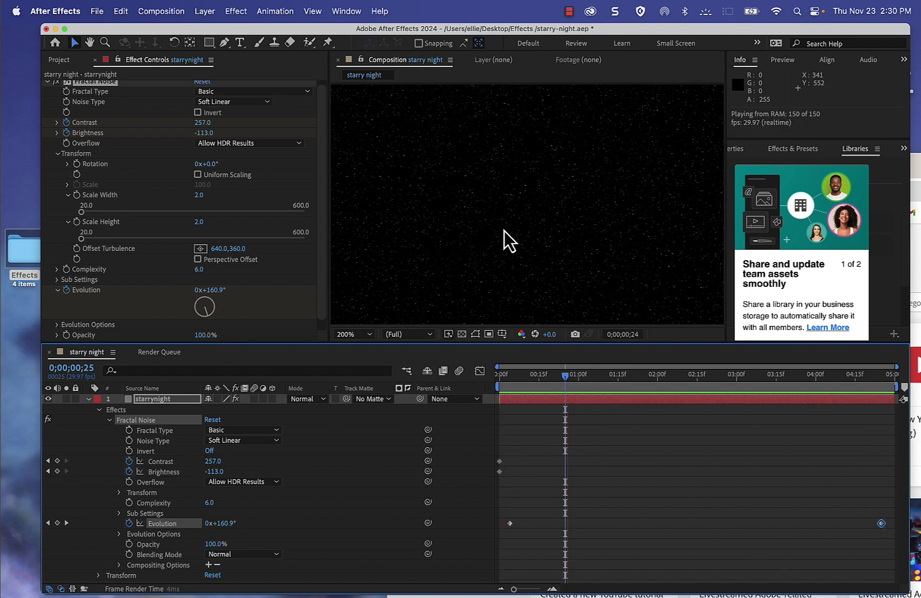
{"action": "key", "text": "space"}
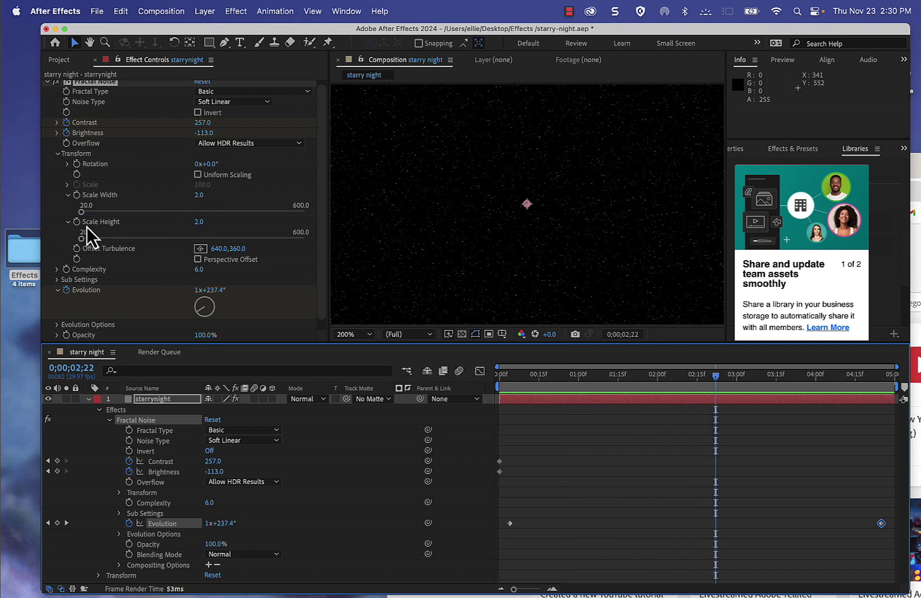
- Keyframe Fractal Noise Brightness at -131.0 to dim the stars
{"action": "scroll", "coordinate": [175, 179], "scroll_direction": "up", "scroll_amount": 1}
{"action": "scroll", "coordinate": [175, 179], "scroll_direction": "down", "scroll_amount": 1}
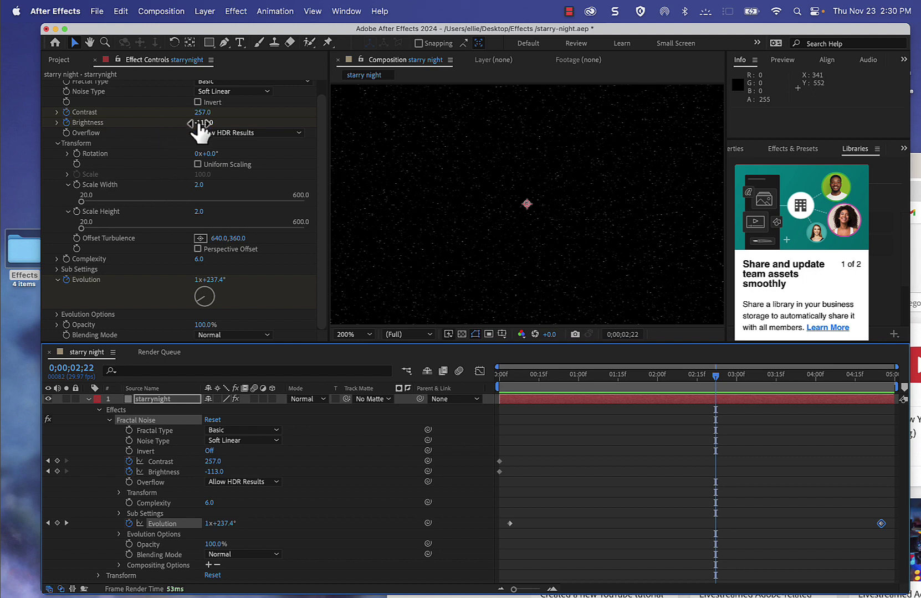
{"action": "left_click_drag", "start_coordinate": [199, 122], "coordinate": [188, 125]}
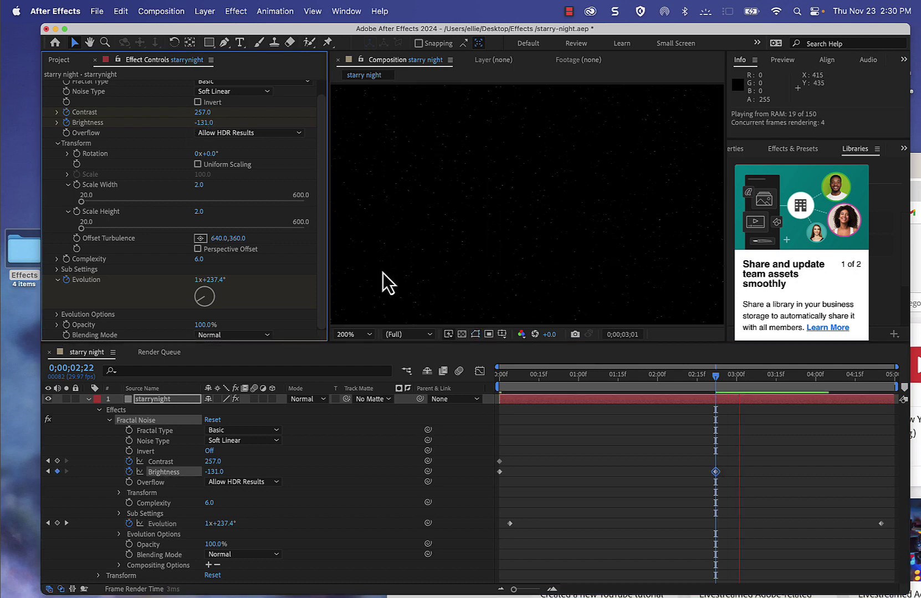